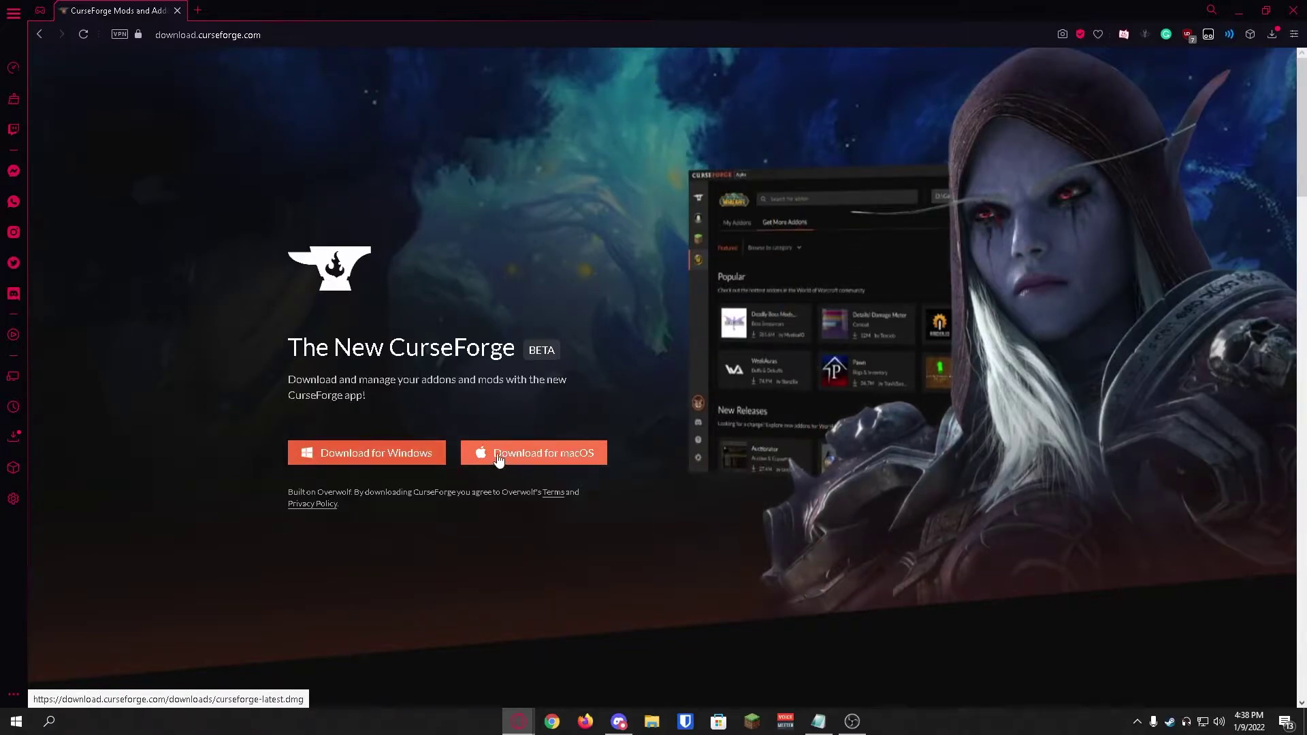
Download the CurseForge installer for Windows and save it in the Downloads folder.
left_click(385, 456)
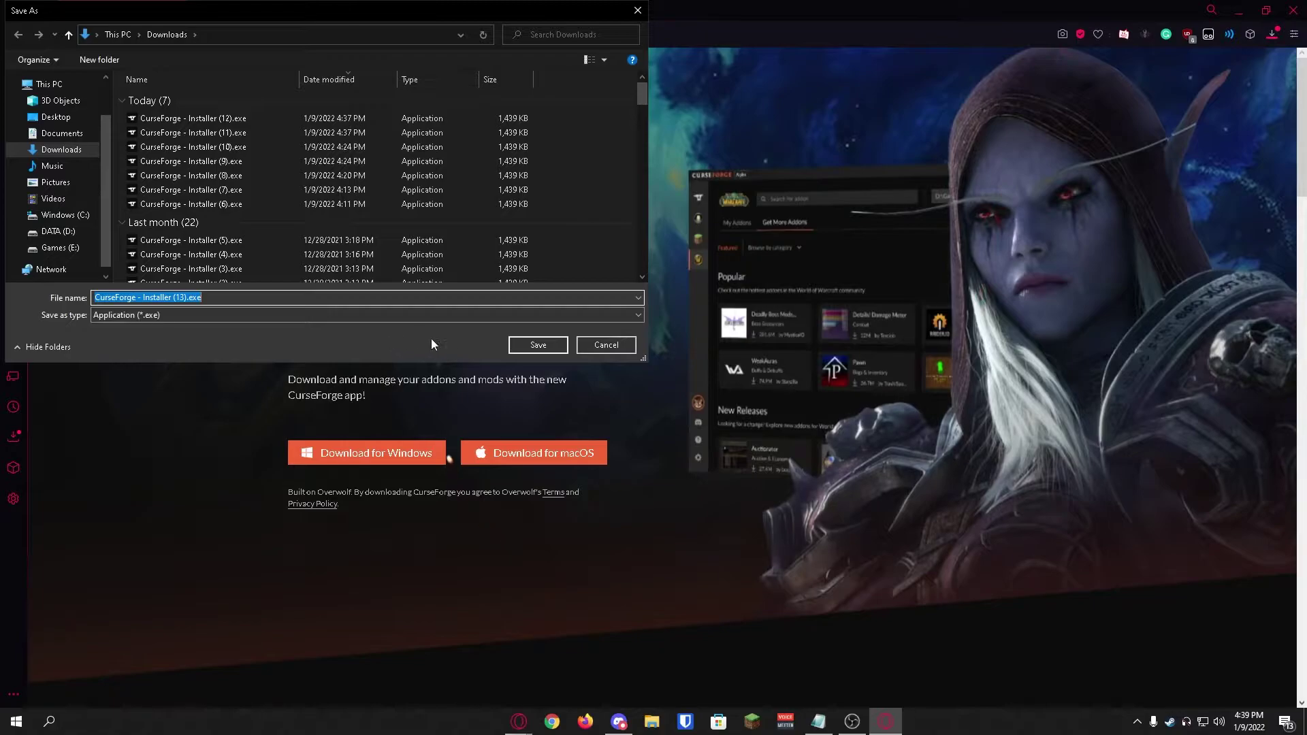
left_click(529, 345)
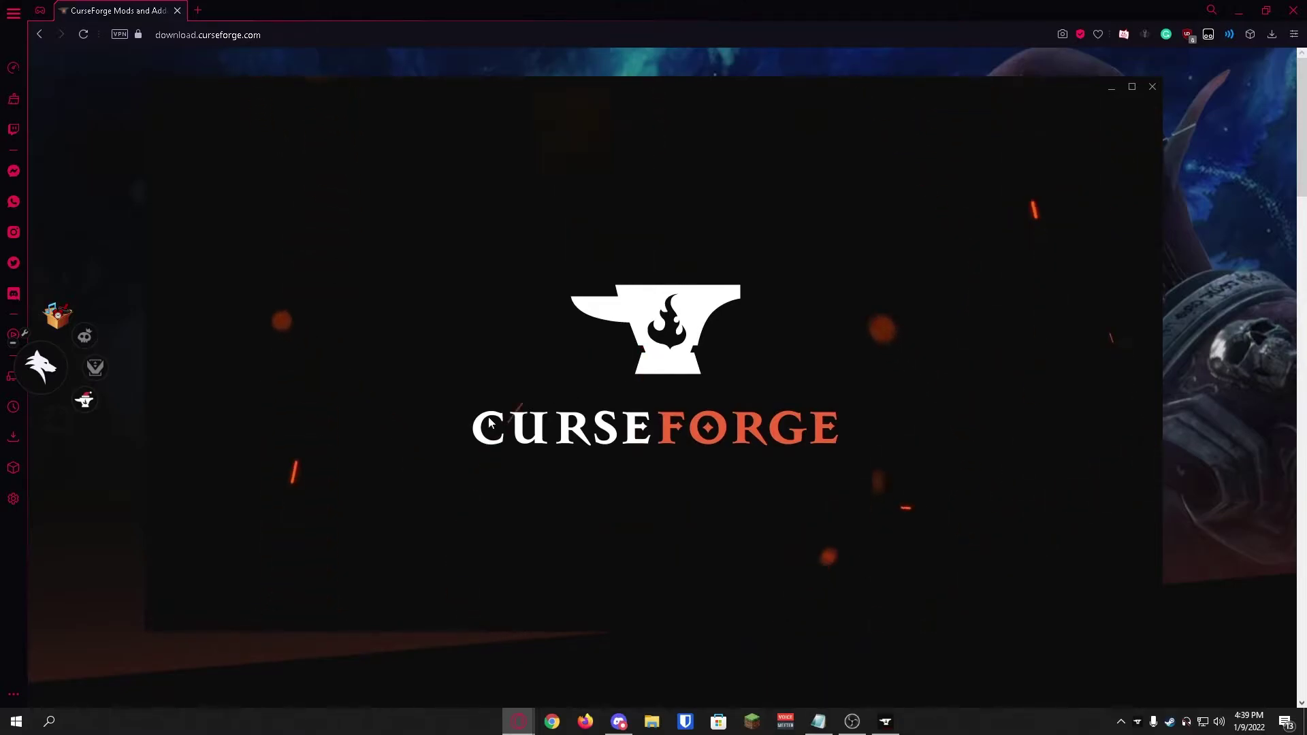
Search the computer for the installed CurseForge app, and leave the search without launching it.
left_click(50, 722)
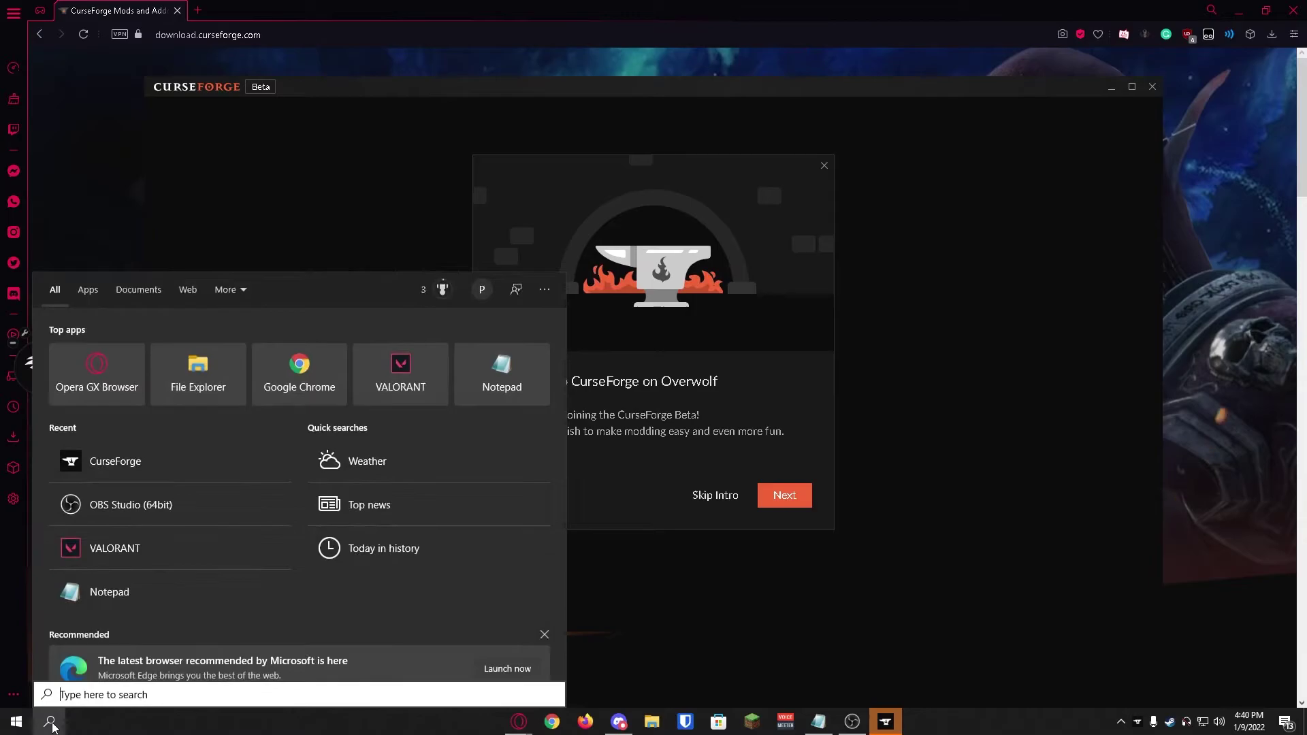
type("curese")
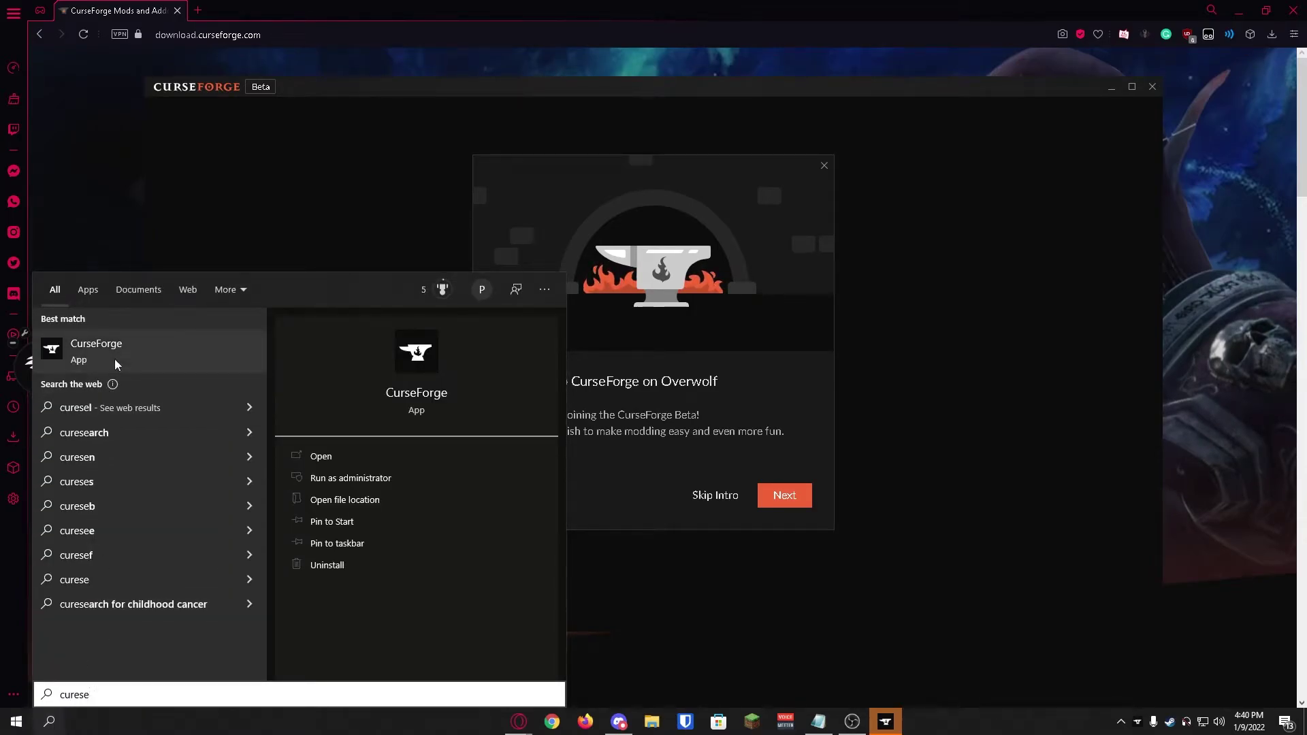
left_click(681, 413)
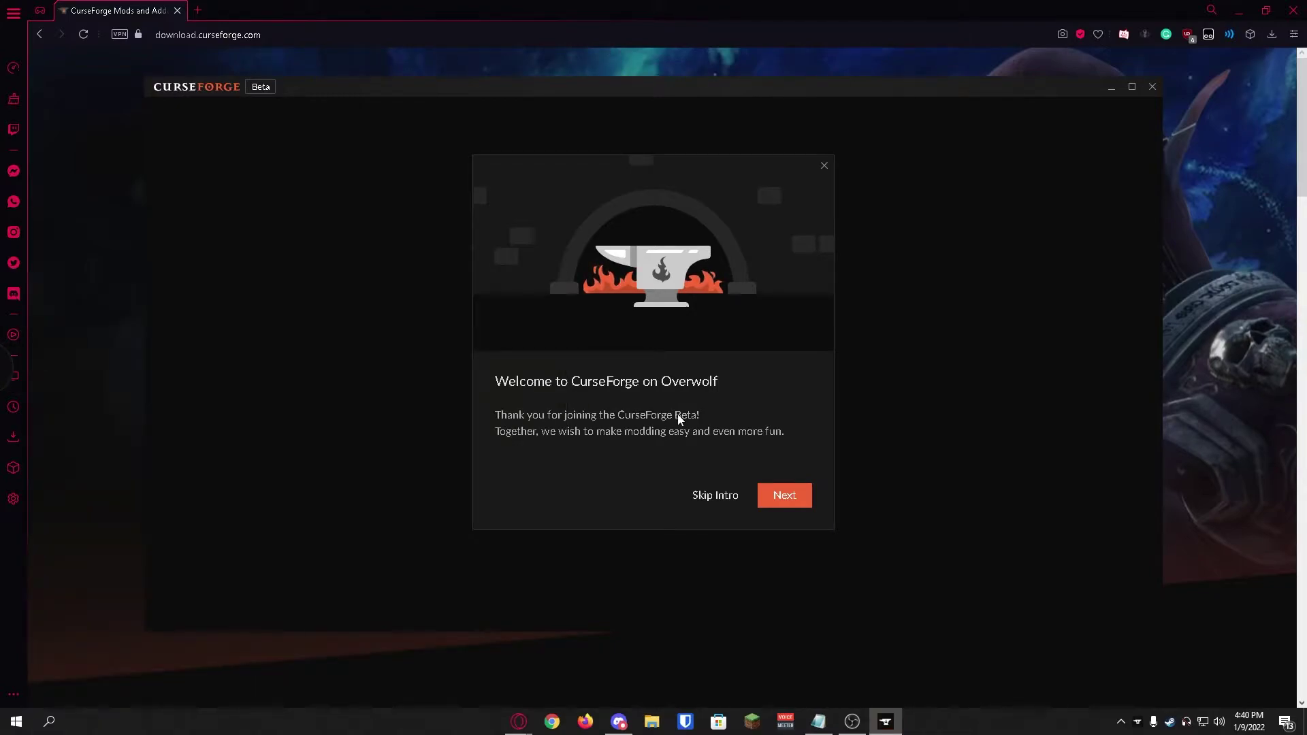
Skip the CurseForge welcome intro and choose Minecraft as the game.
left_click(702, 493)
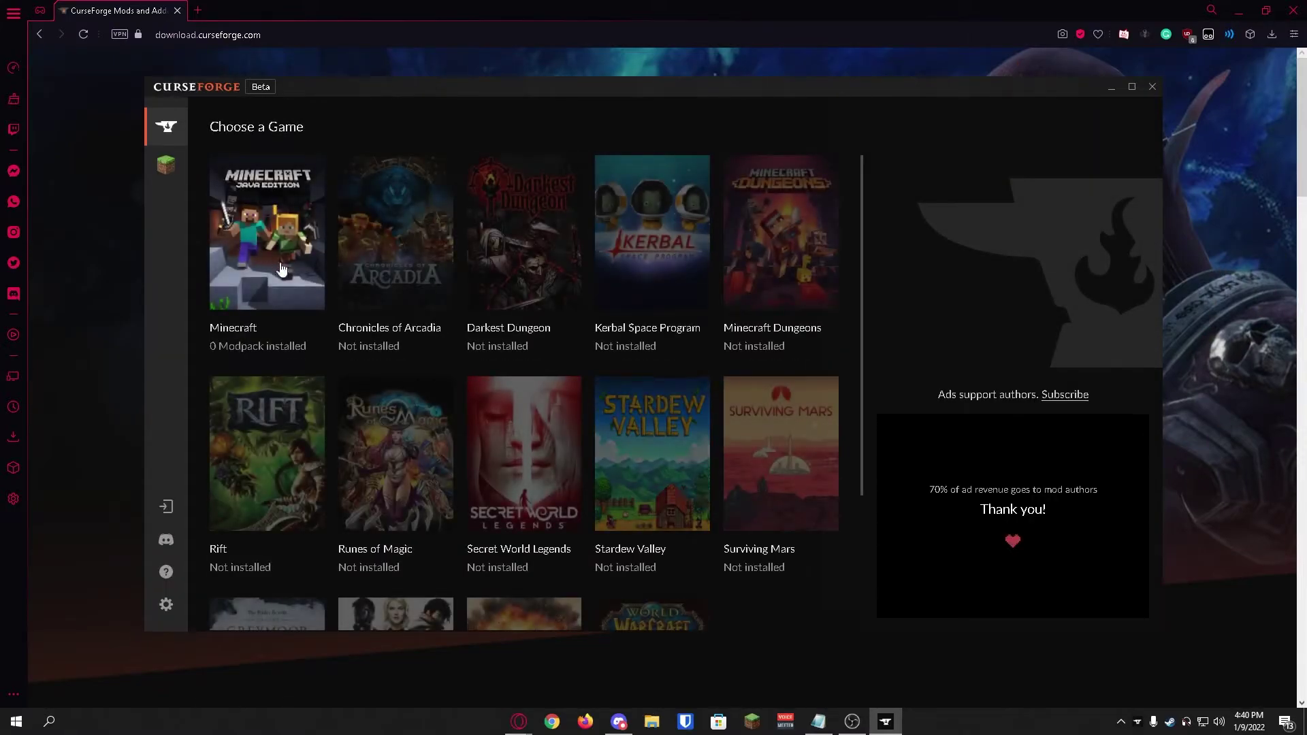
left_click(235, 255)
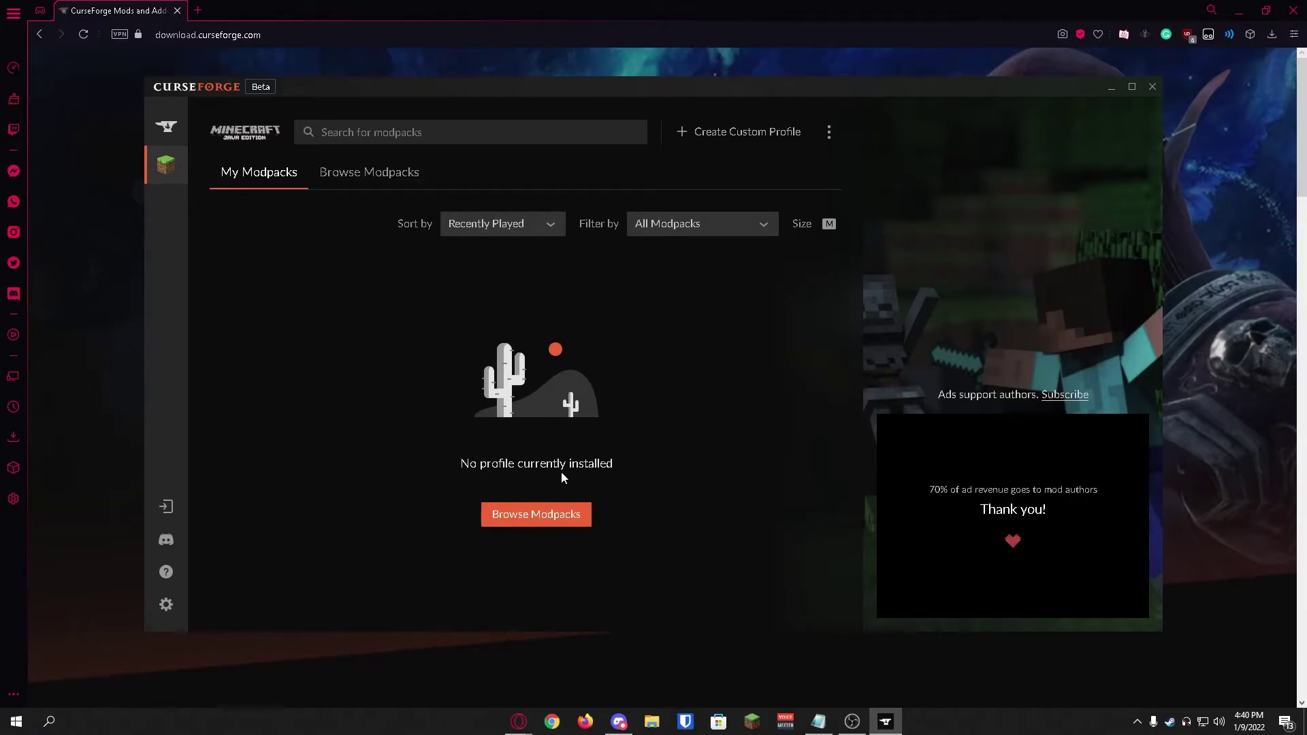
Create a custom profile named "Minecraft 1.18" with Minecraft version 1.18.1 and the Forge modloader, version forge-39.0.14.
left_click(730, 135)
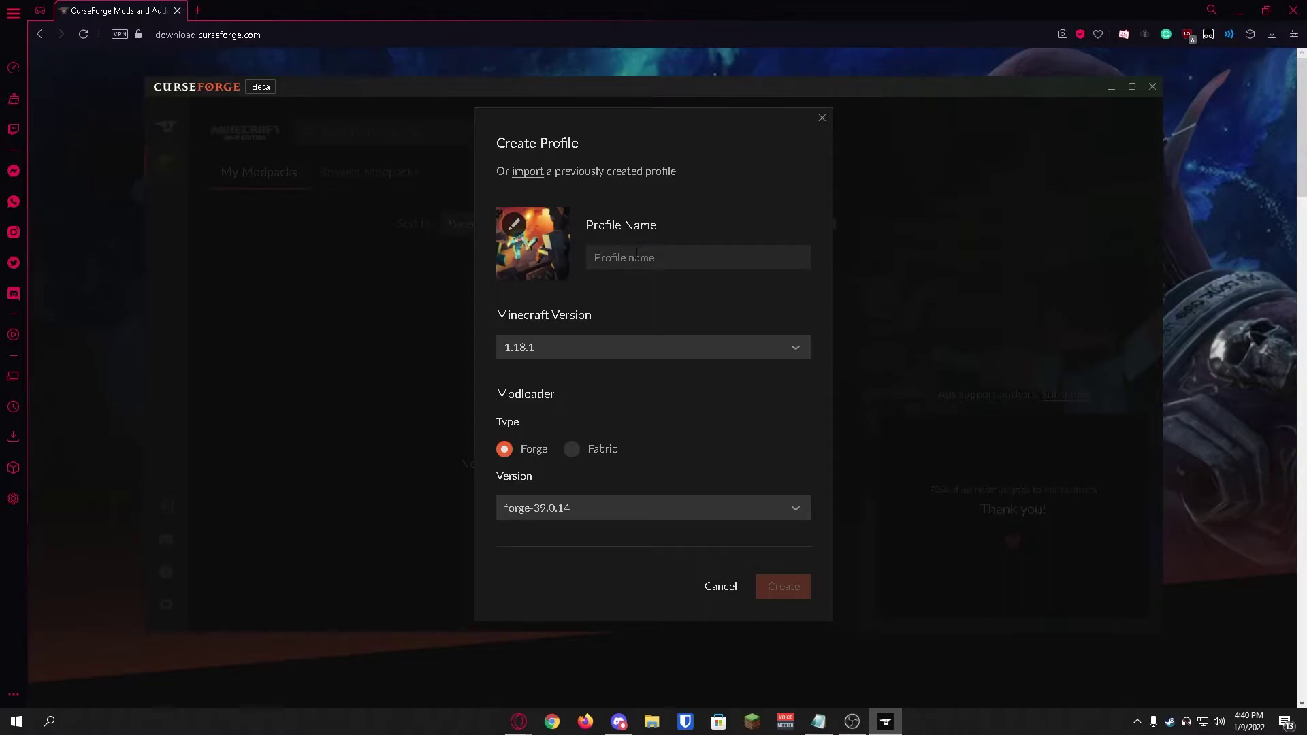
left_click(633, 255)
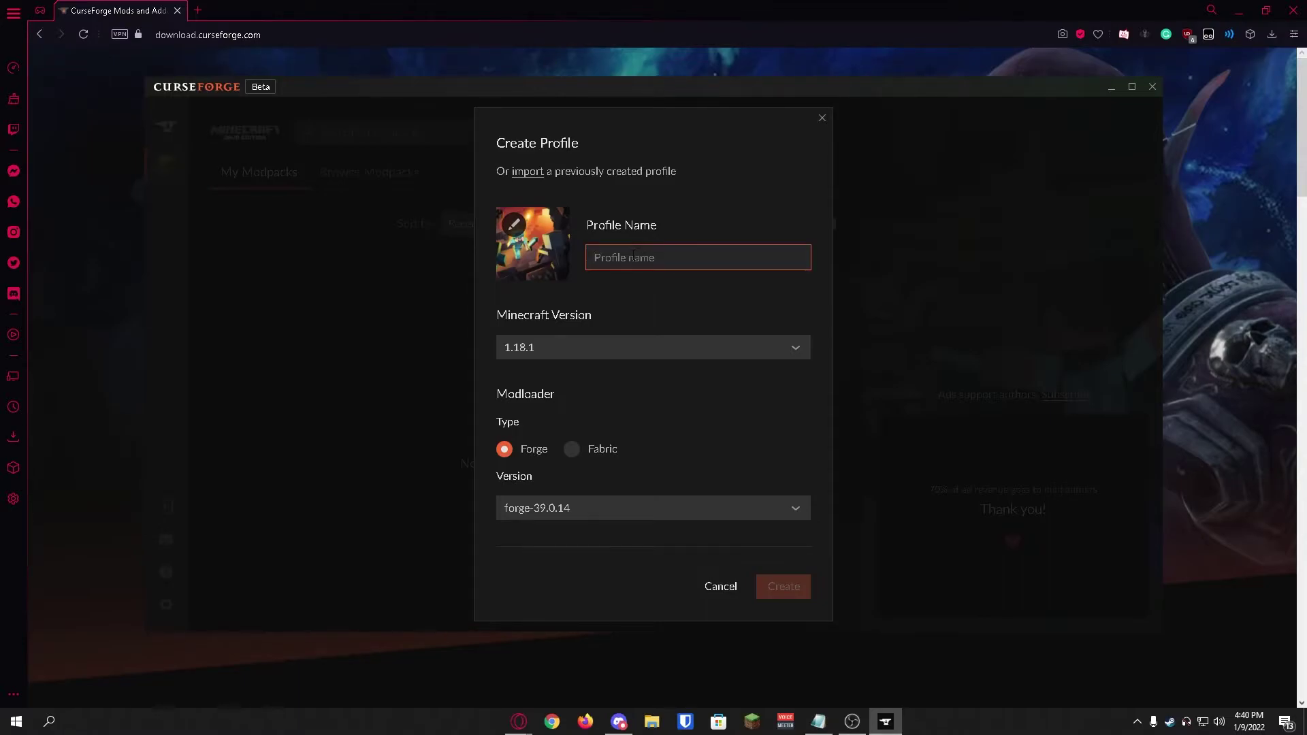
type("Minecraft")
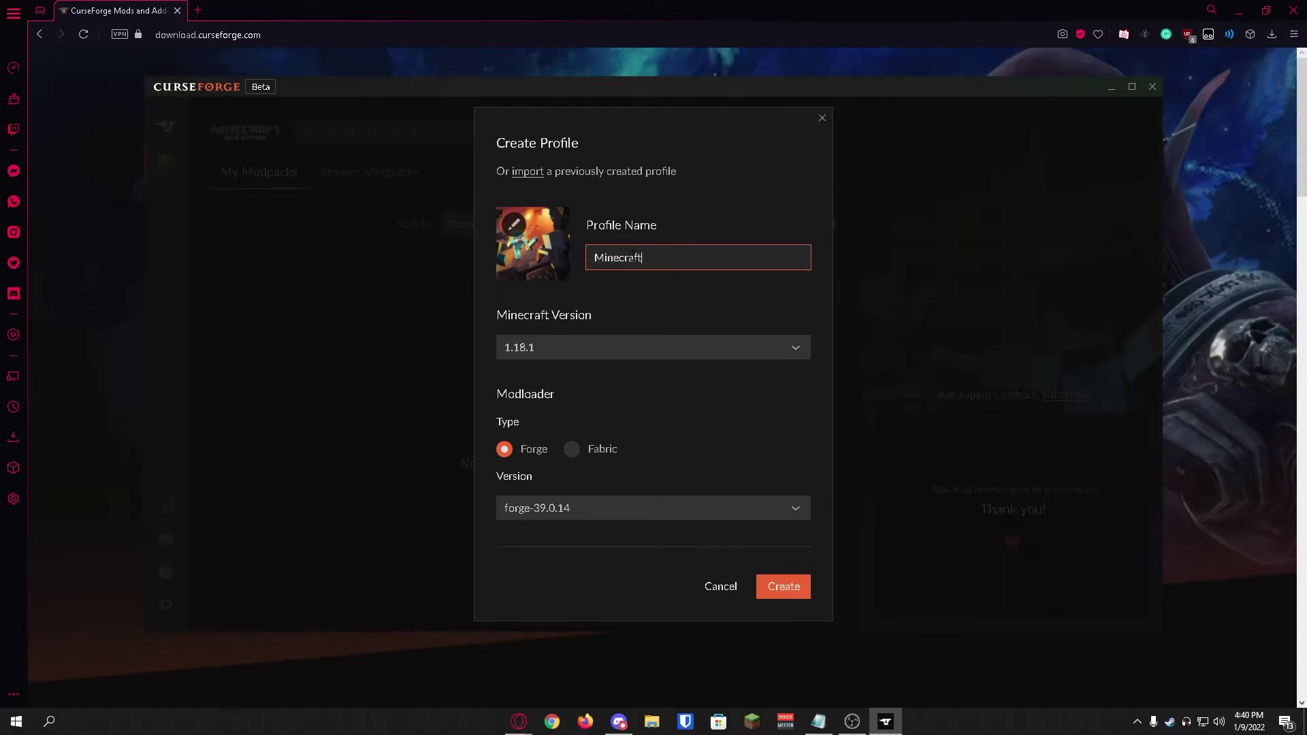
type(" 1.18")
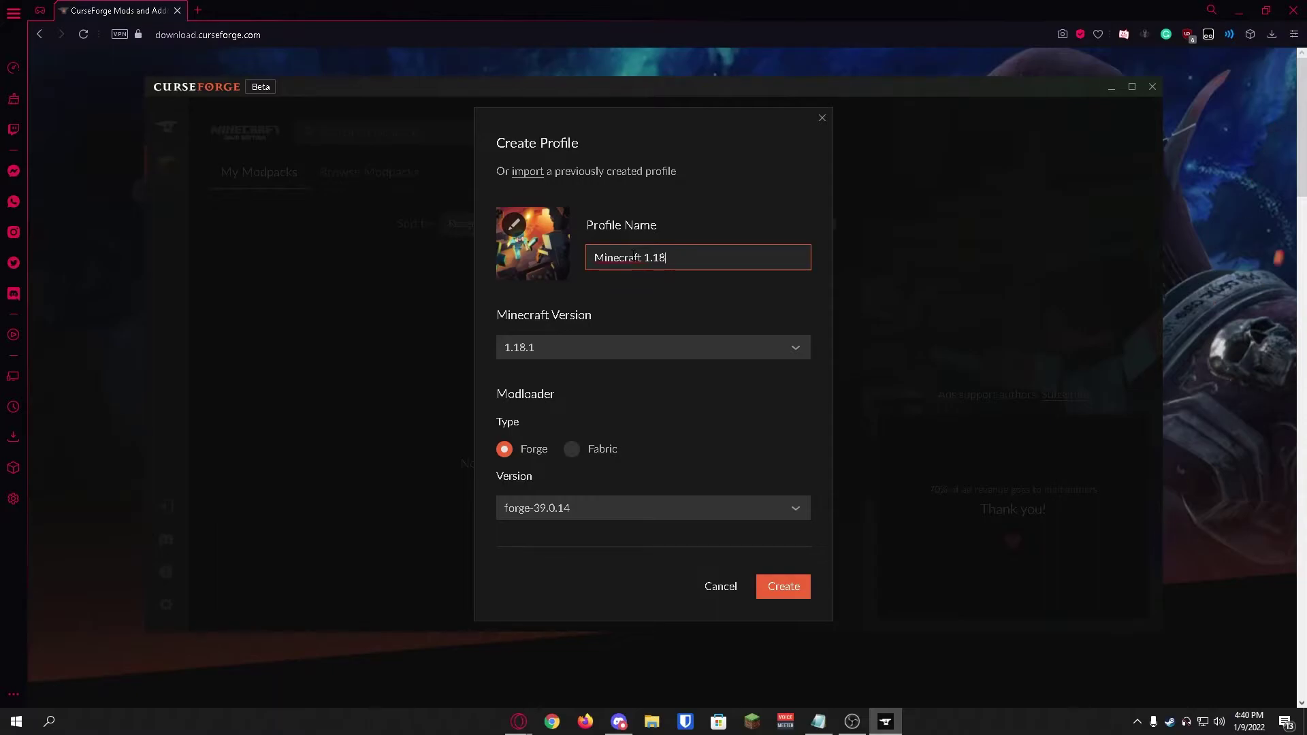
left_click(570, 345)
scroll(590, 409, "down", 15)
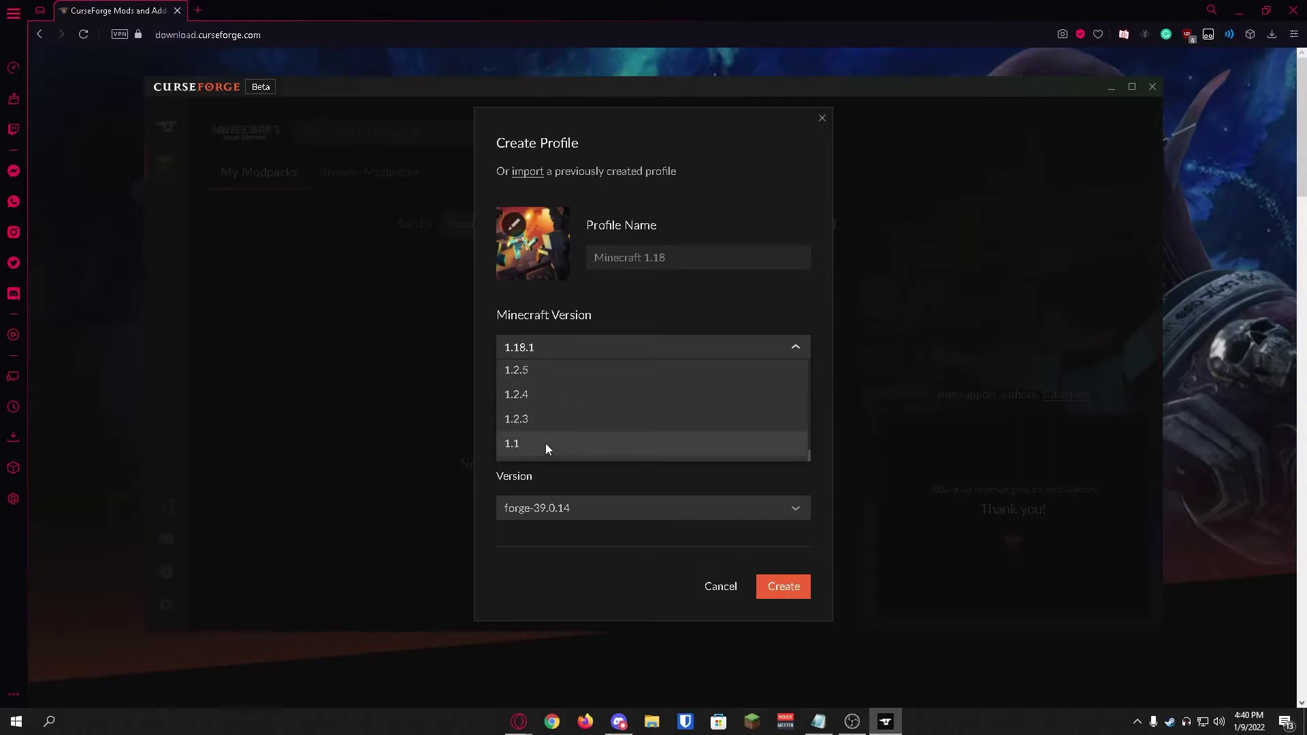
left_click(569, 464)
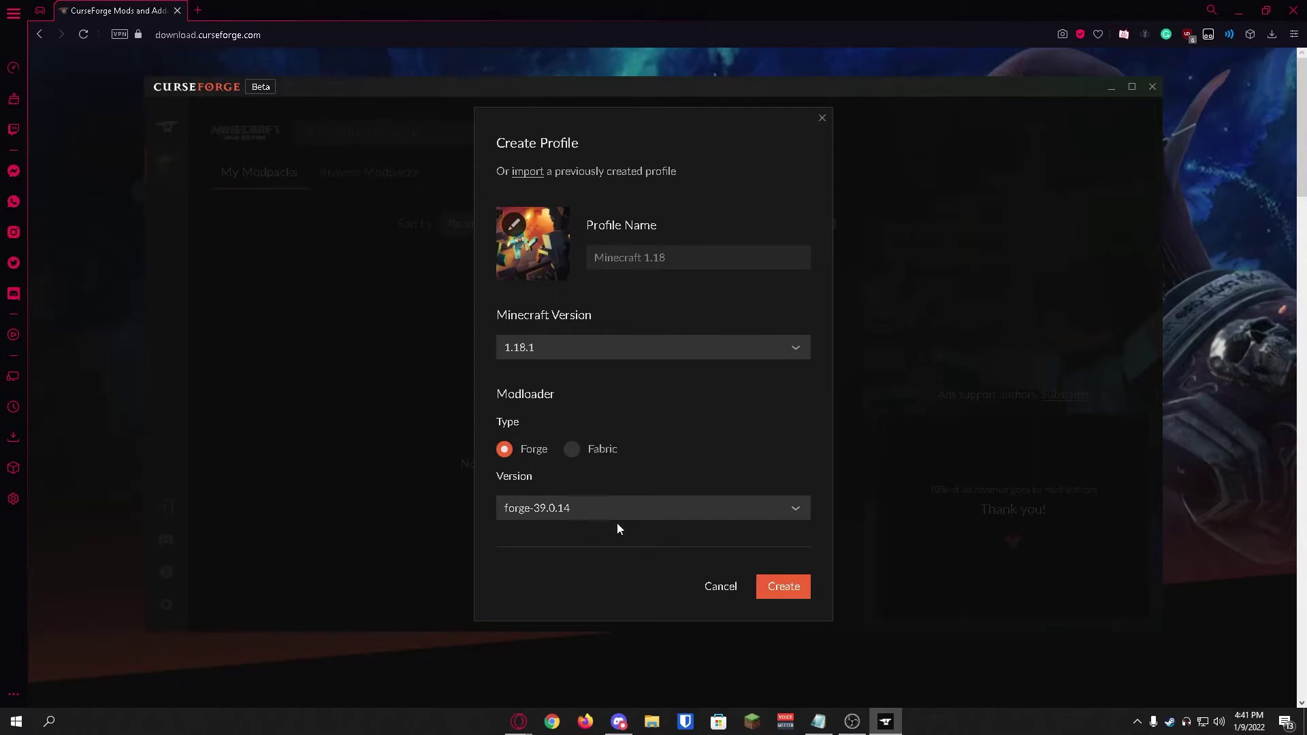
left_click(780, 588)
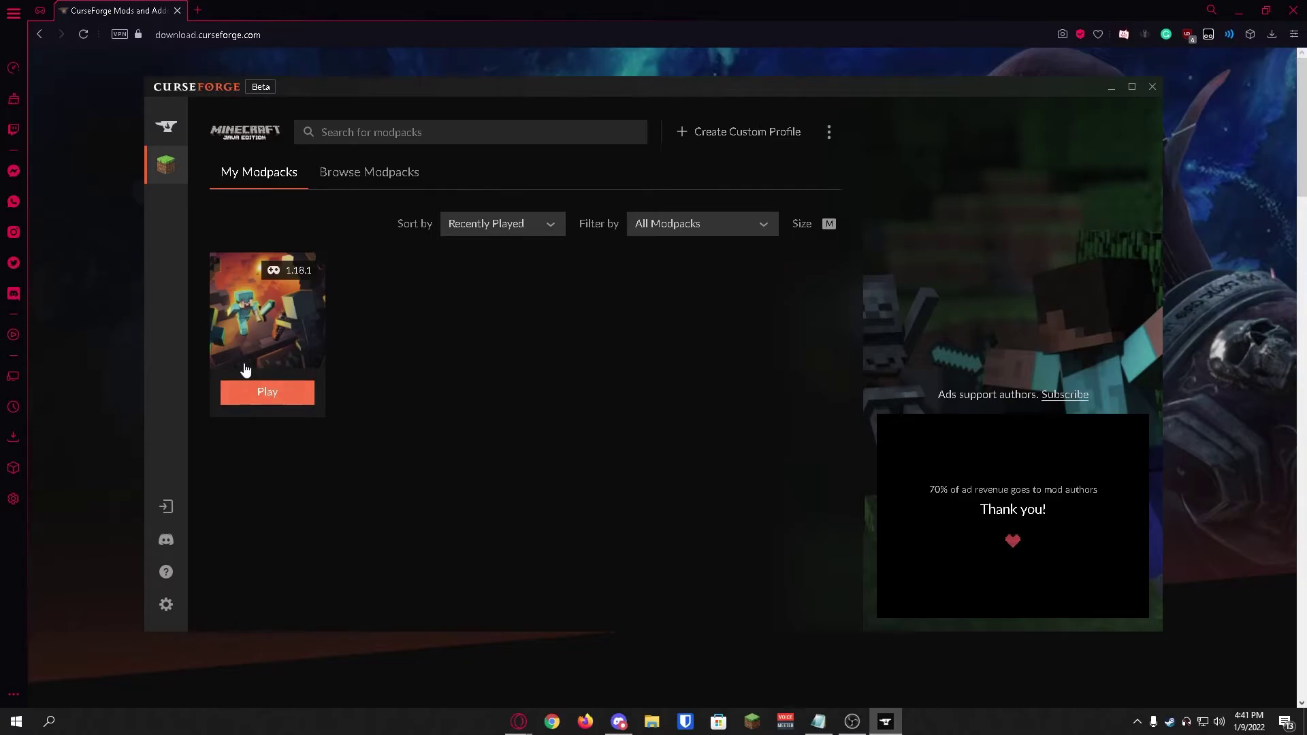
Open the content catalogue for the Minecraft 1.18 profile and look through its resource packs, maps and mods.
left_click(265, 311)
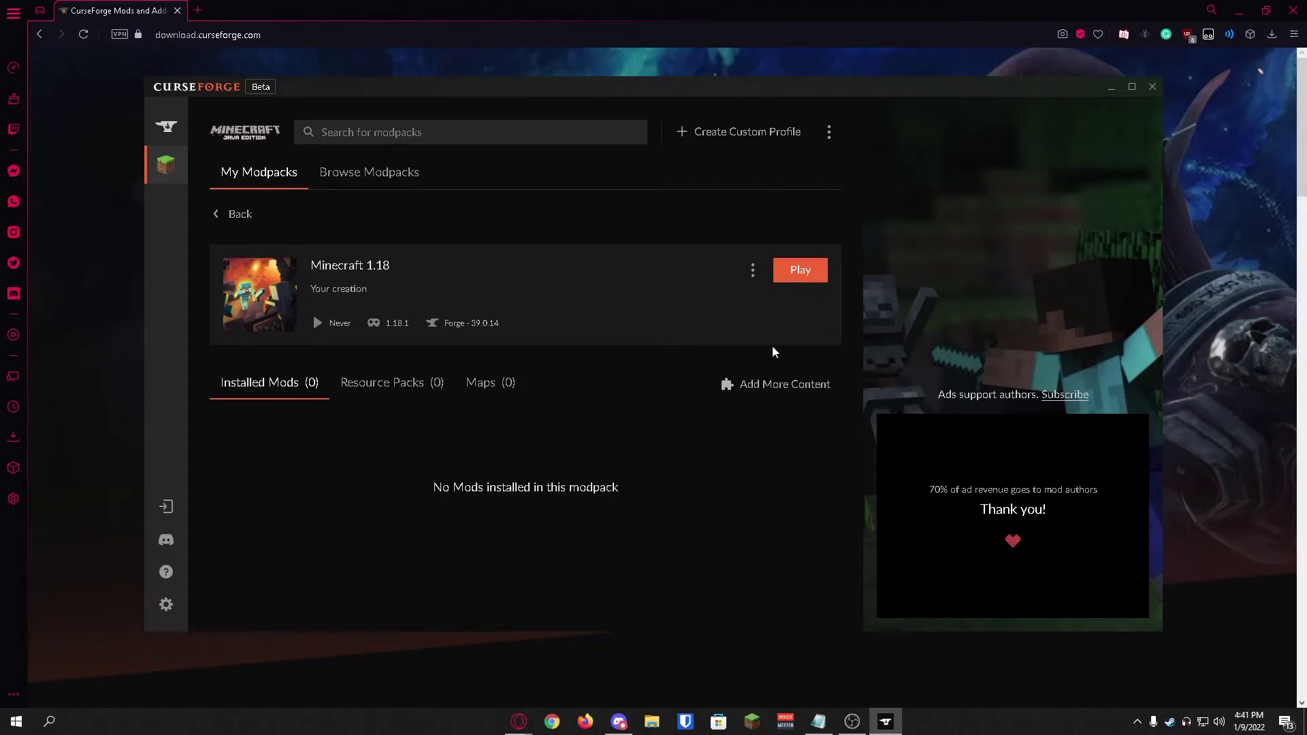
left_click(794, 387)
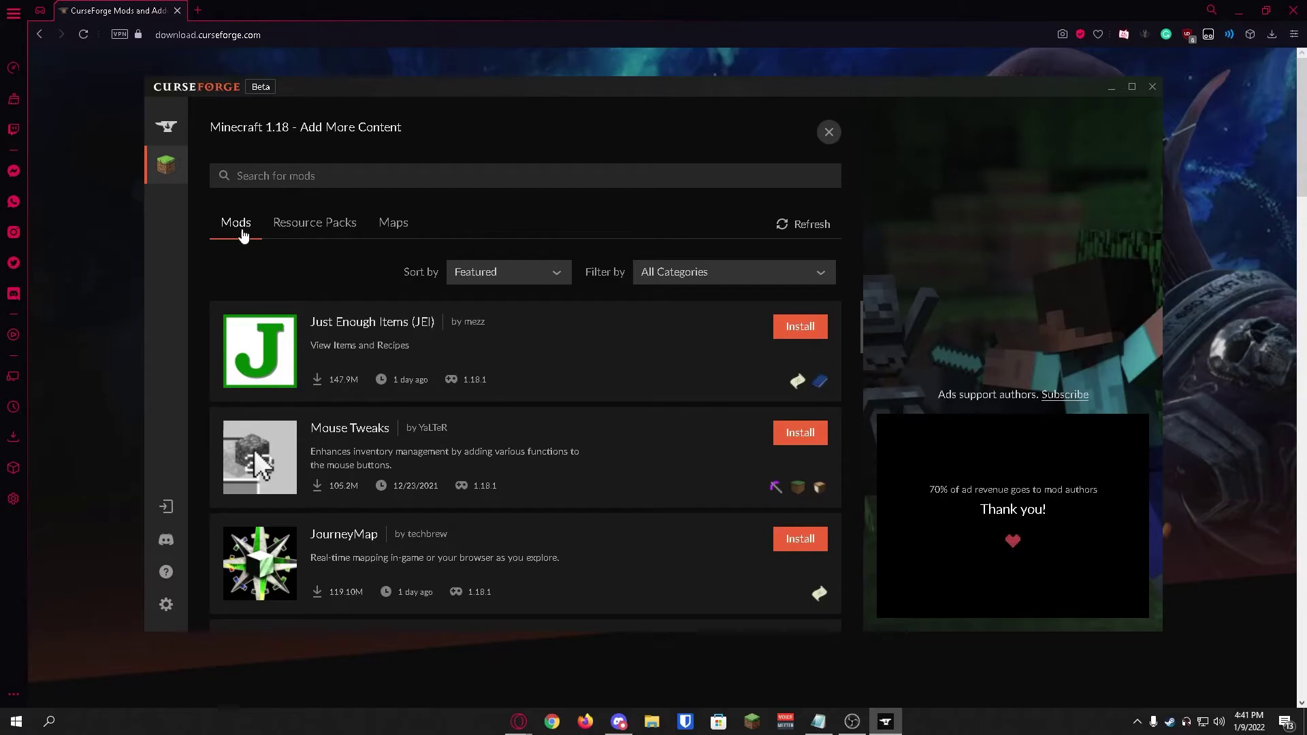
left_click(332, 226)
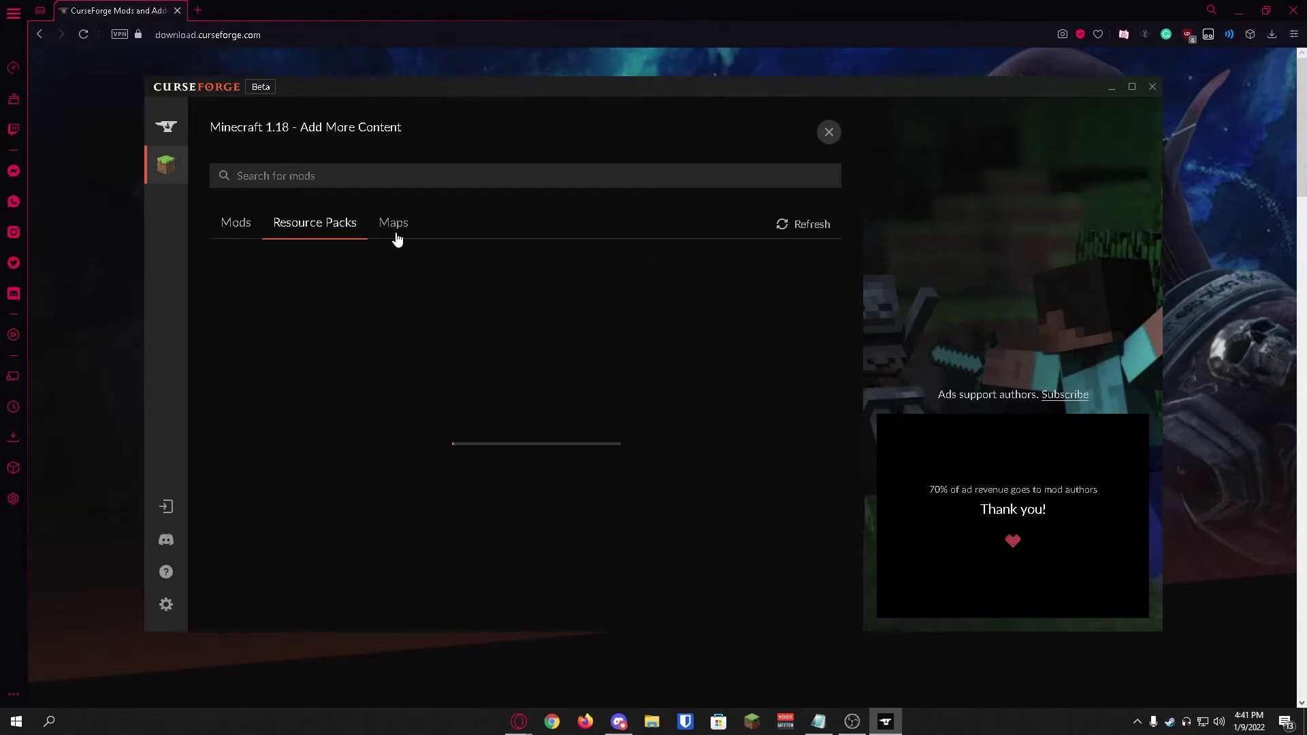
left_click(395, 231)
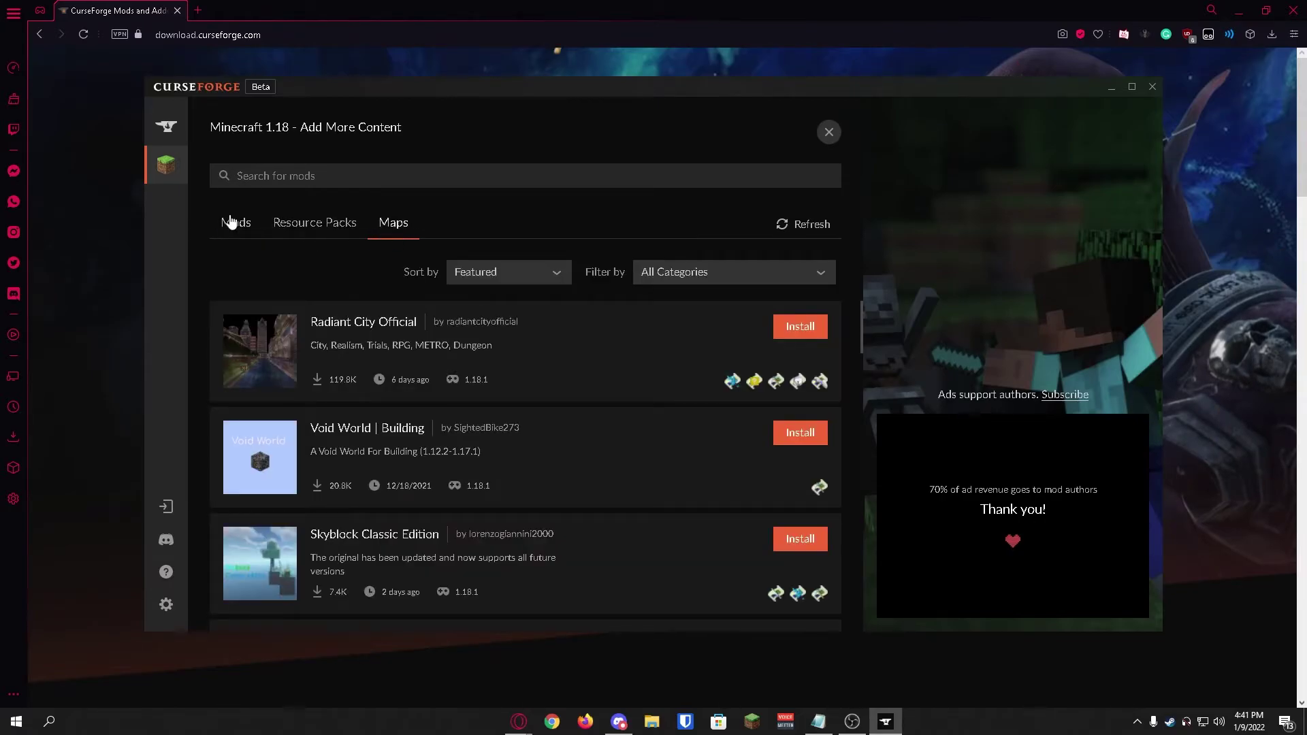
left_click(237, 226)
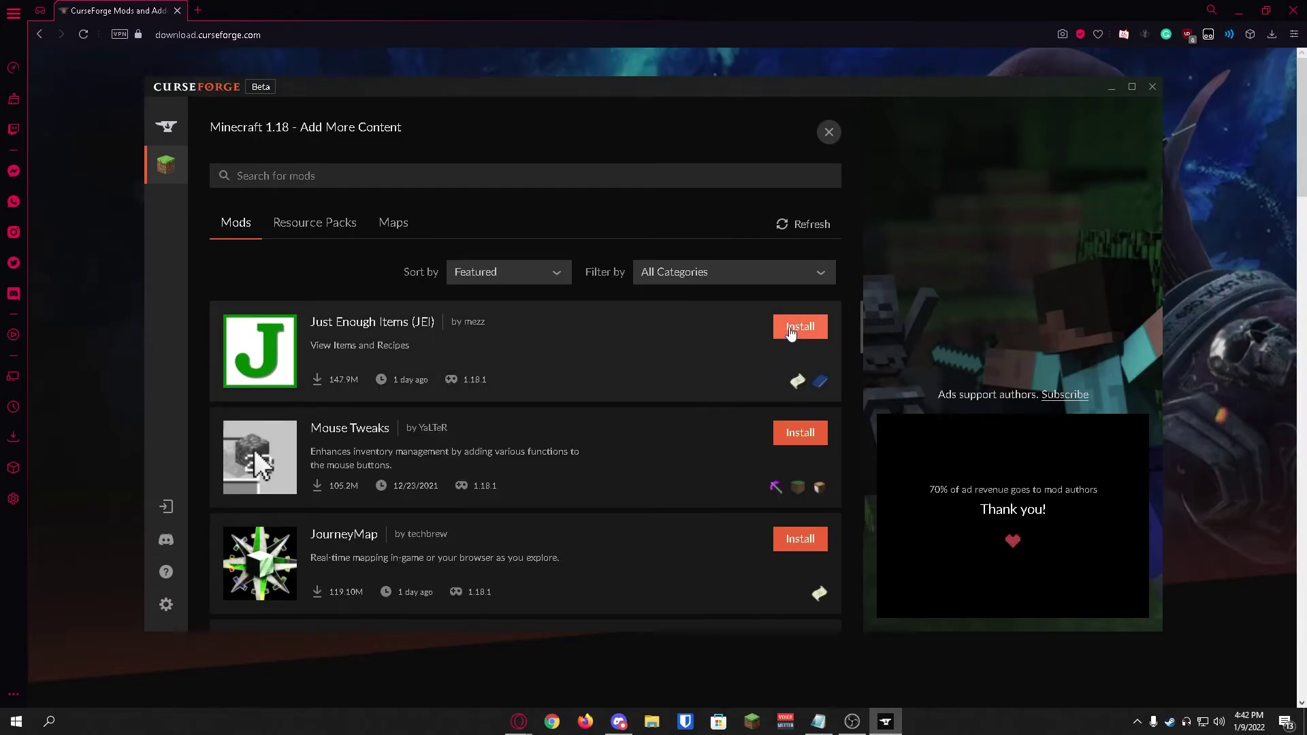
Install the Just Enough Items (JEI), Mouse Tweaks and JourneyMap mods in the Minecraft 1.18 profile.
left_click(791, 332)
left_click(797, 428)
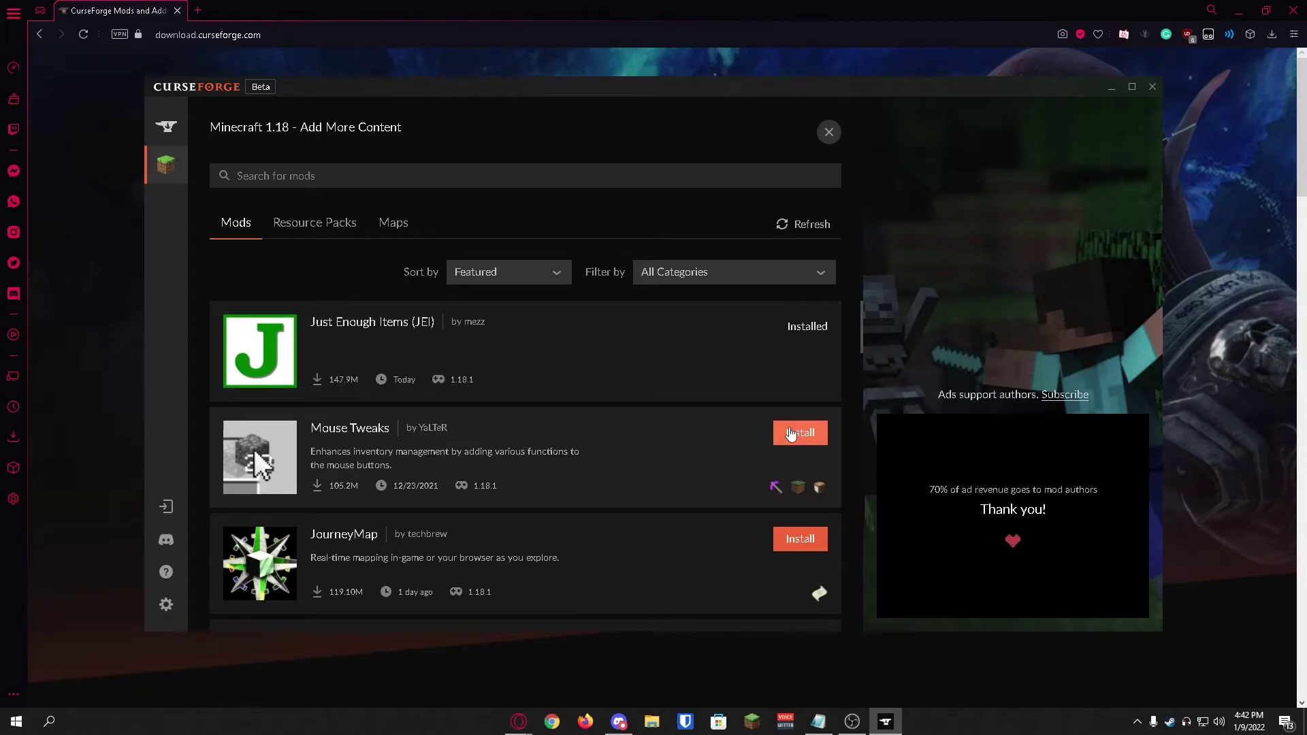
scroll(749, 449, "down", 1)
left_click(790, 471)
Install the Clumps and Waystones mods from the featured mods list.
scroll(616, 472, "down", 3)
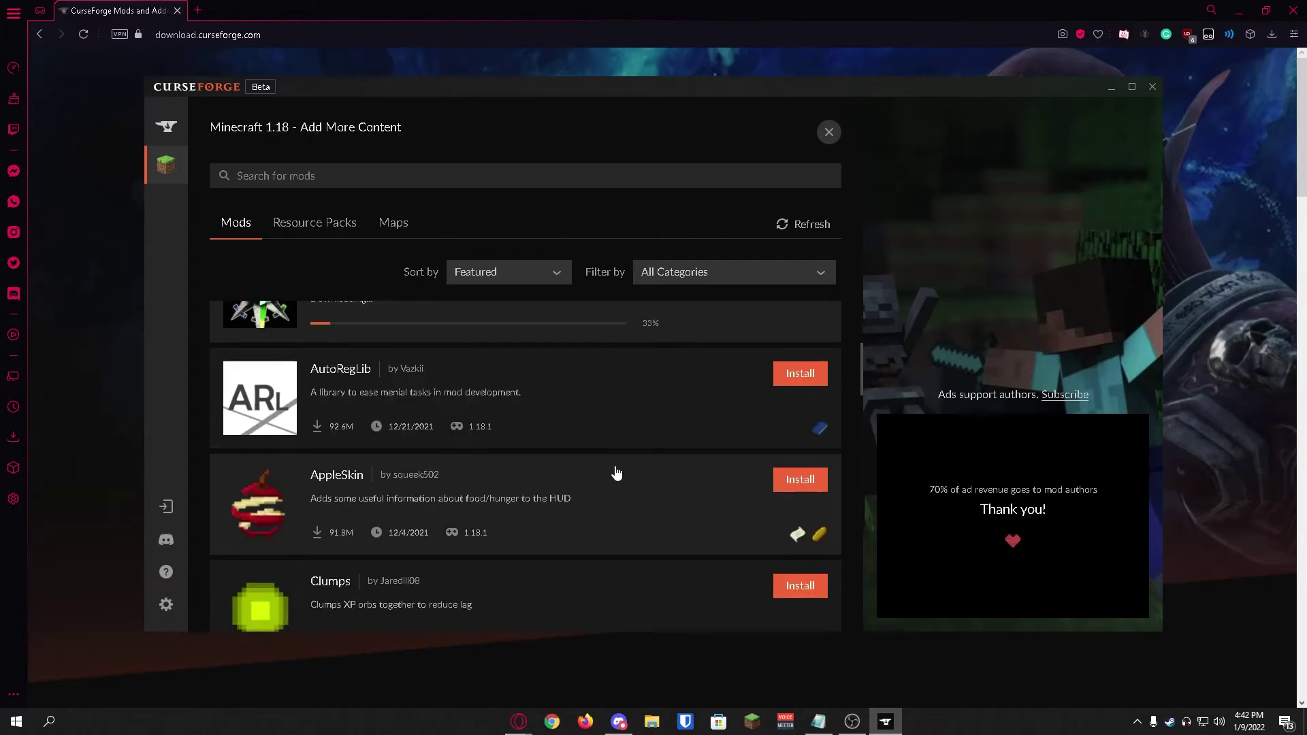
left_click(794, 516)
scroll(704, 496, "down", 6)
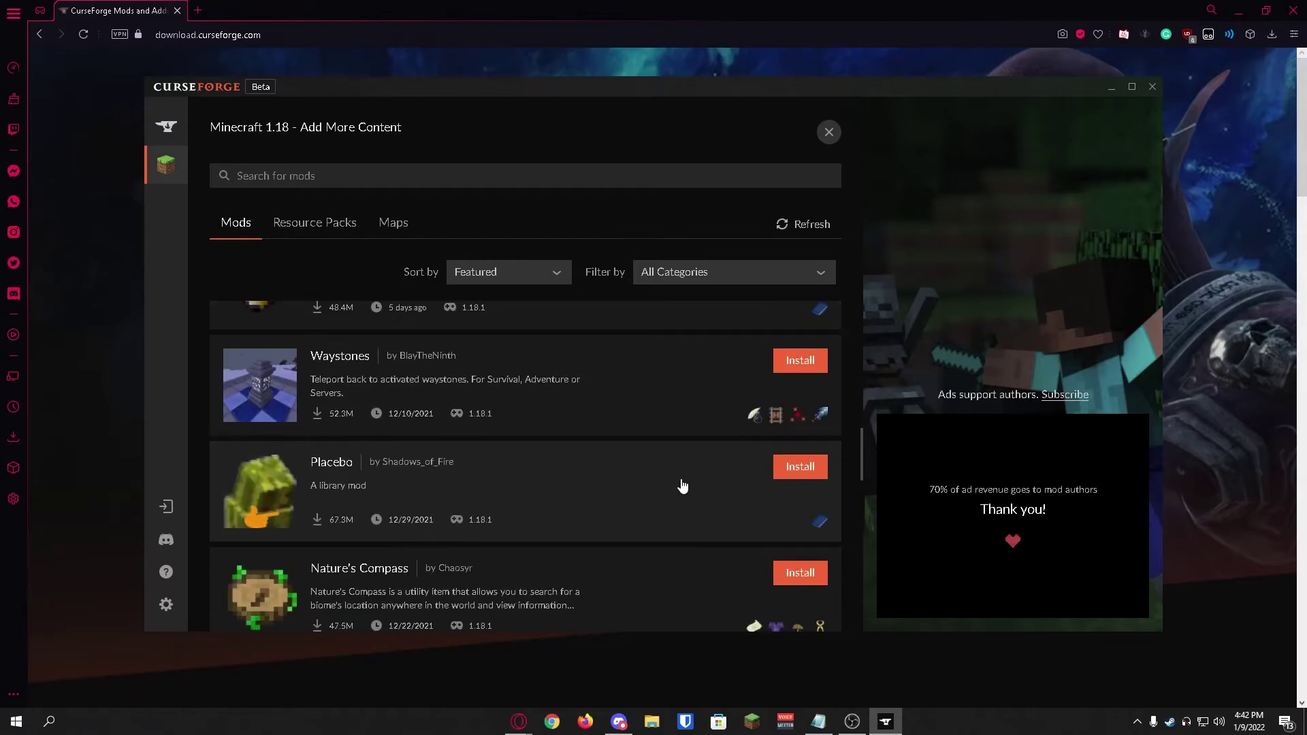
left_click(814, 362)
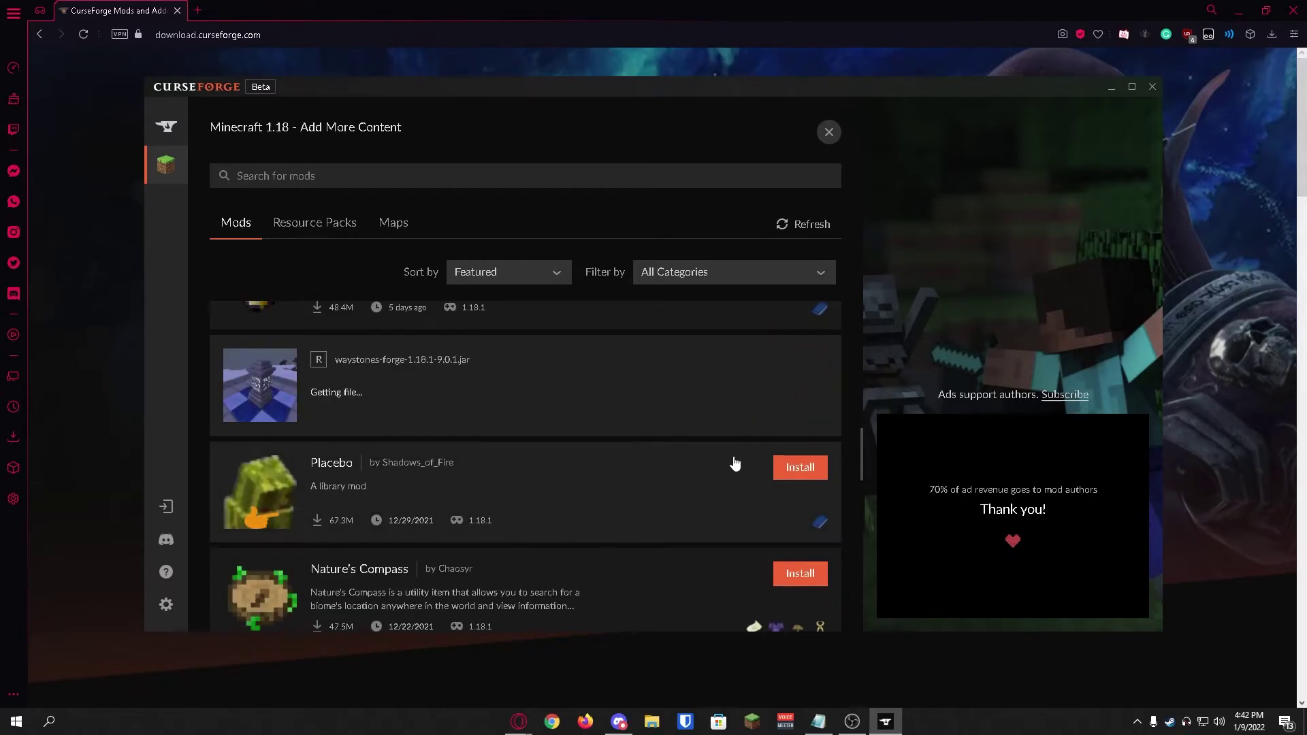
scroll(664, 402, "up", 1)
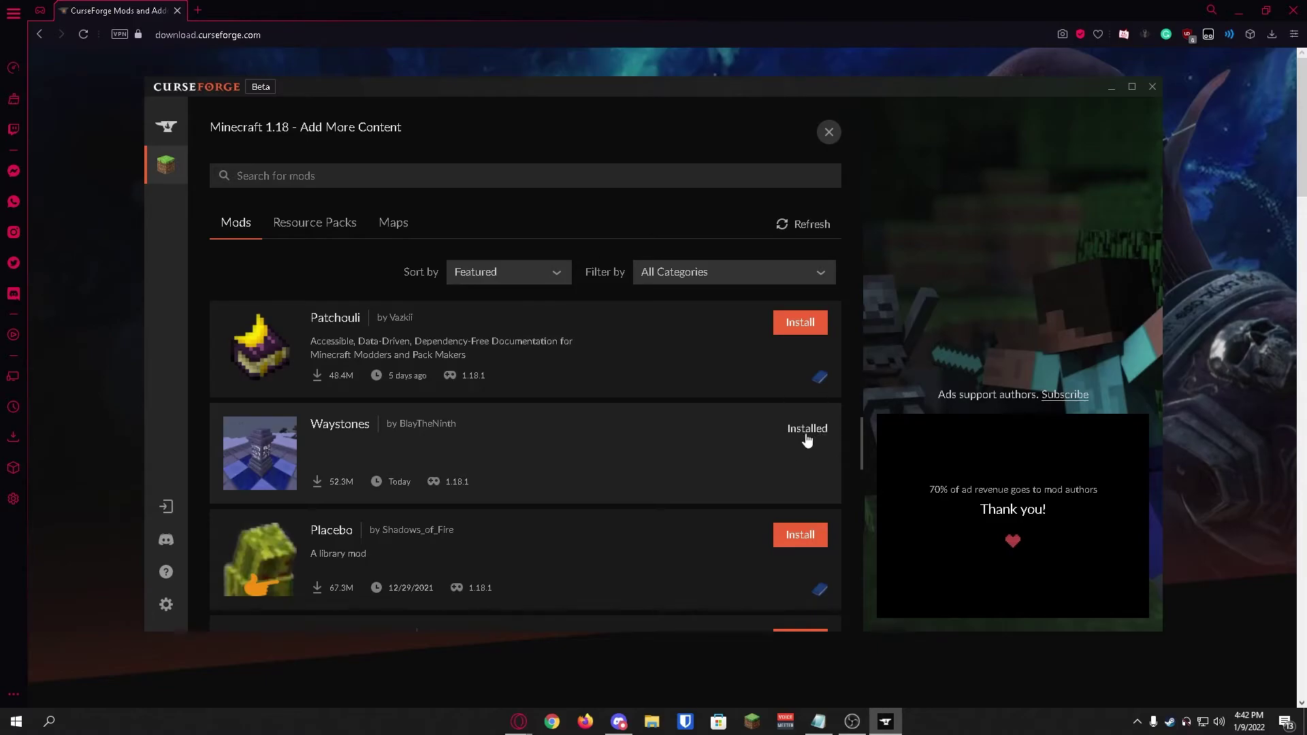
scroll(794, 449, "up", 1)
scroll(788, 452, "down", 5)
scroll(793, 442, "up", 1)
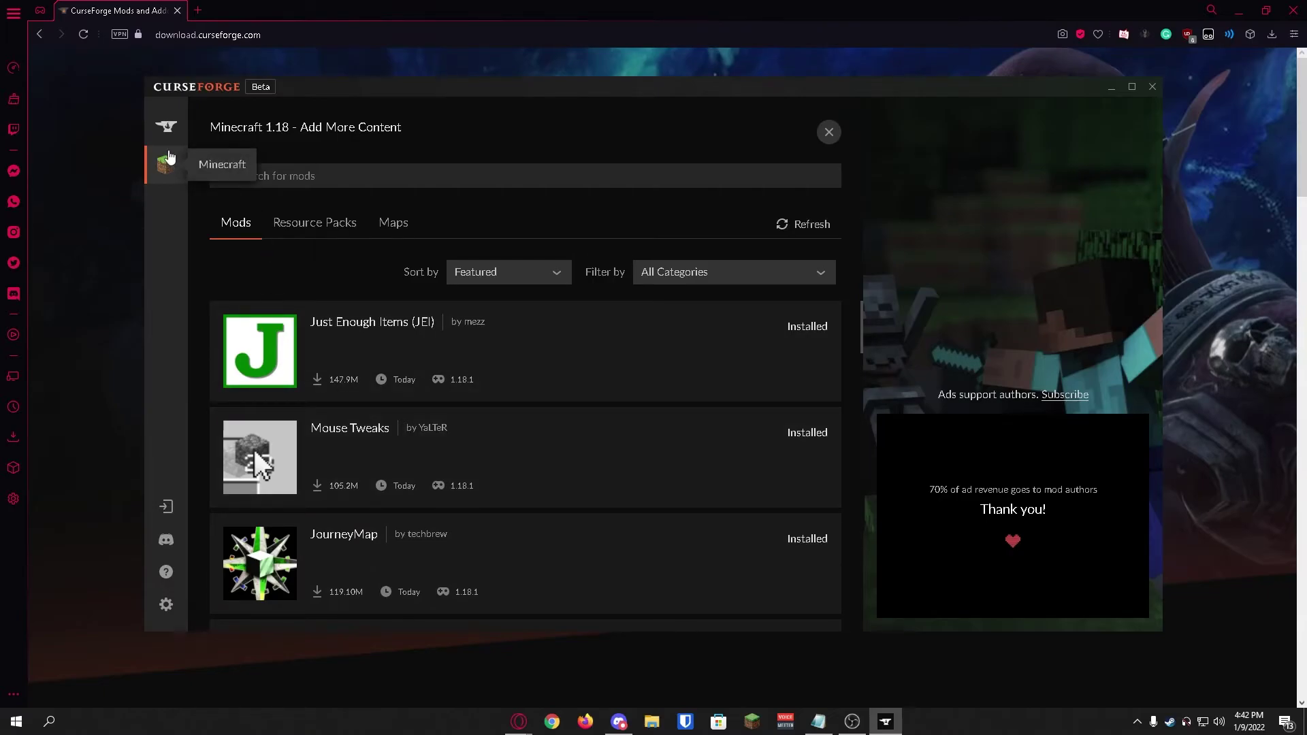
Return to the Minecraft 1.18 profile and review its list of installed mods.
left_click(170, 163)
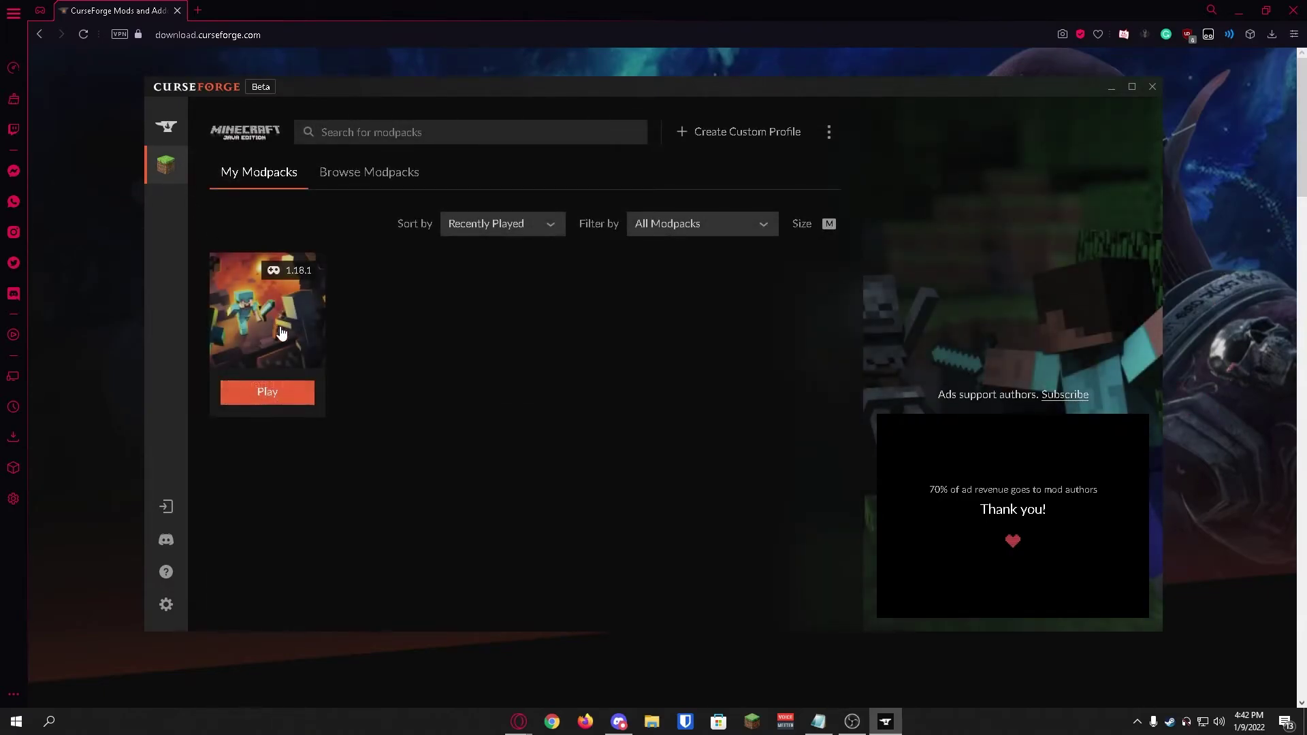
left_click(287, 317)
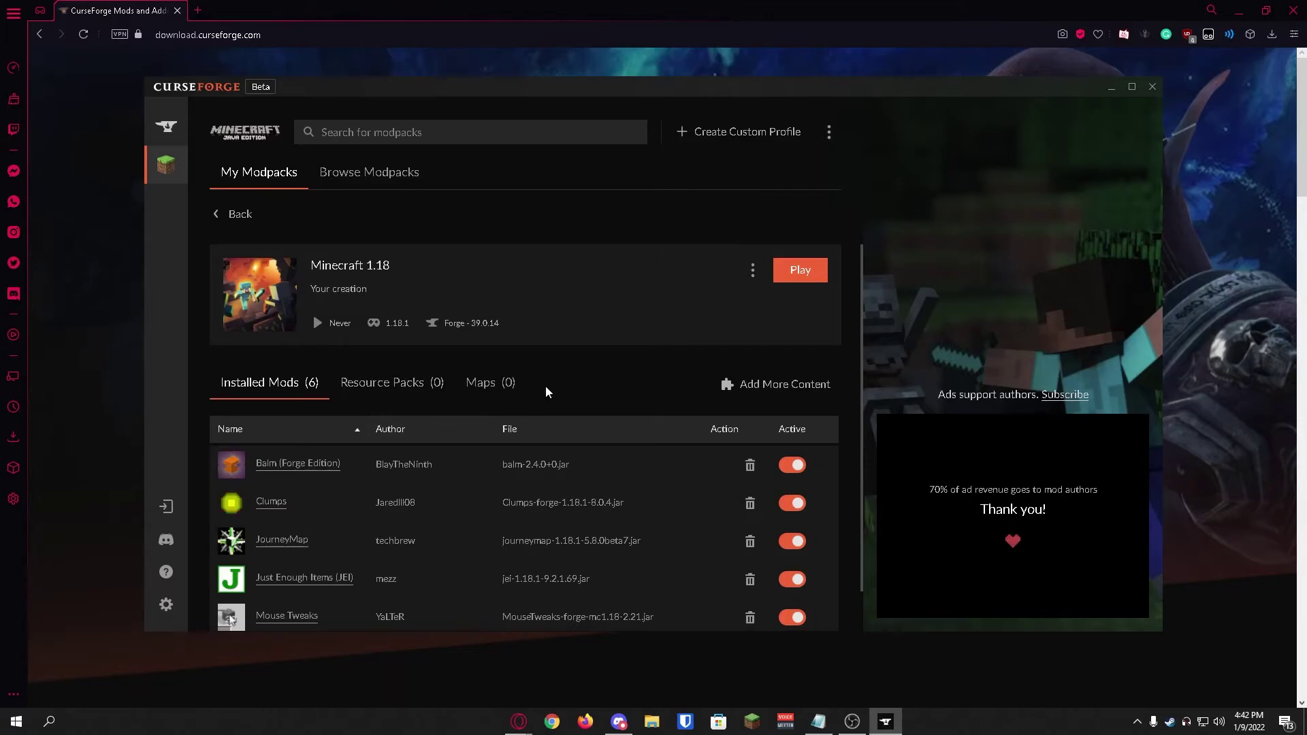
scroll(545, 386, "down", 1)
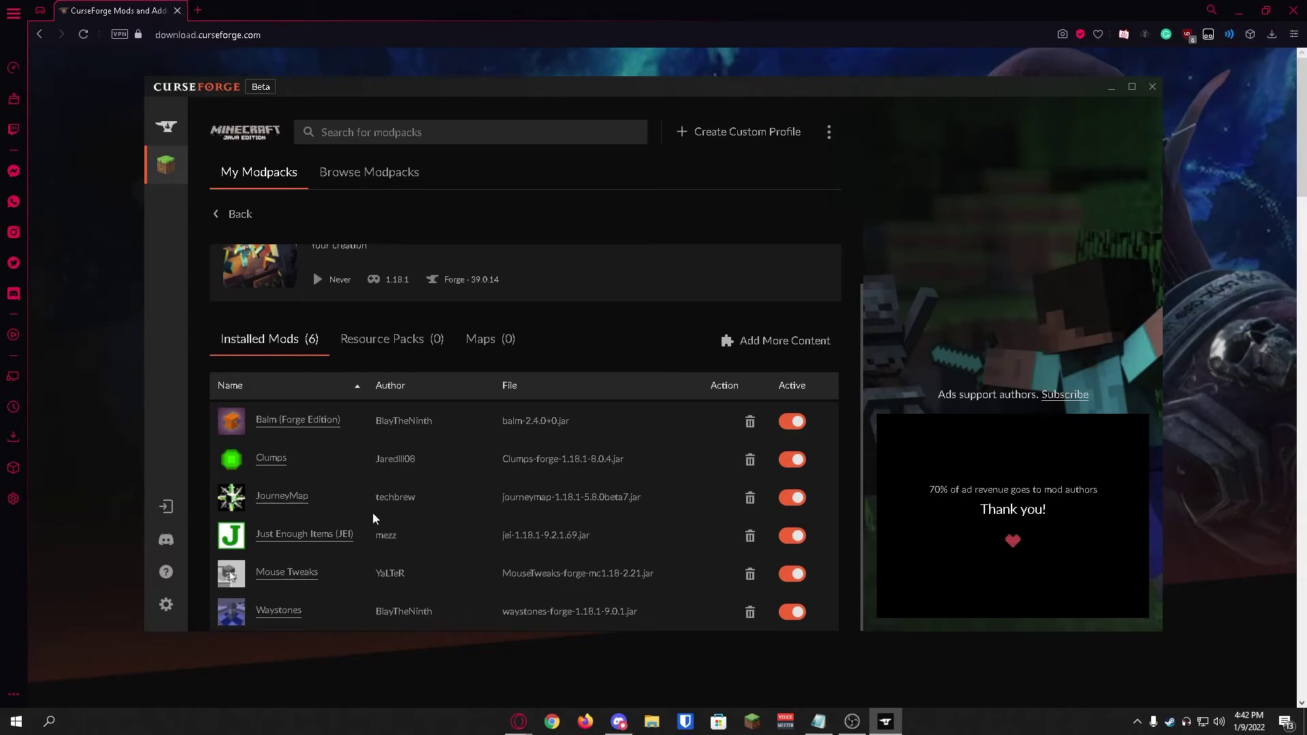
scroll(354, 531, "up", 1)
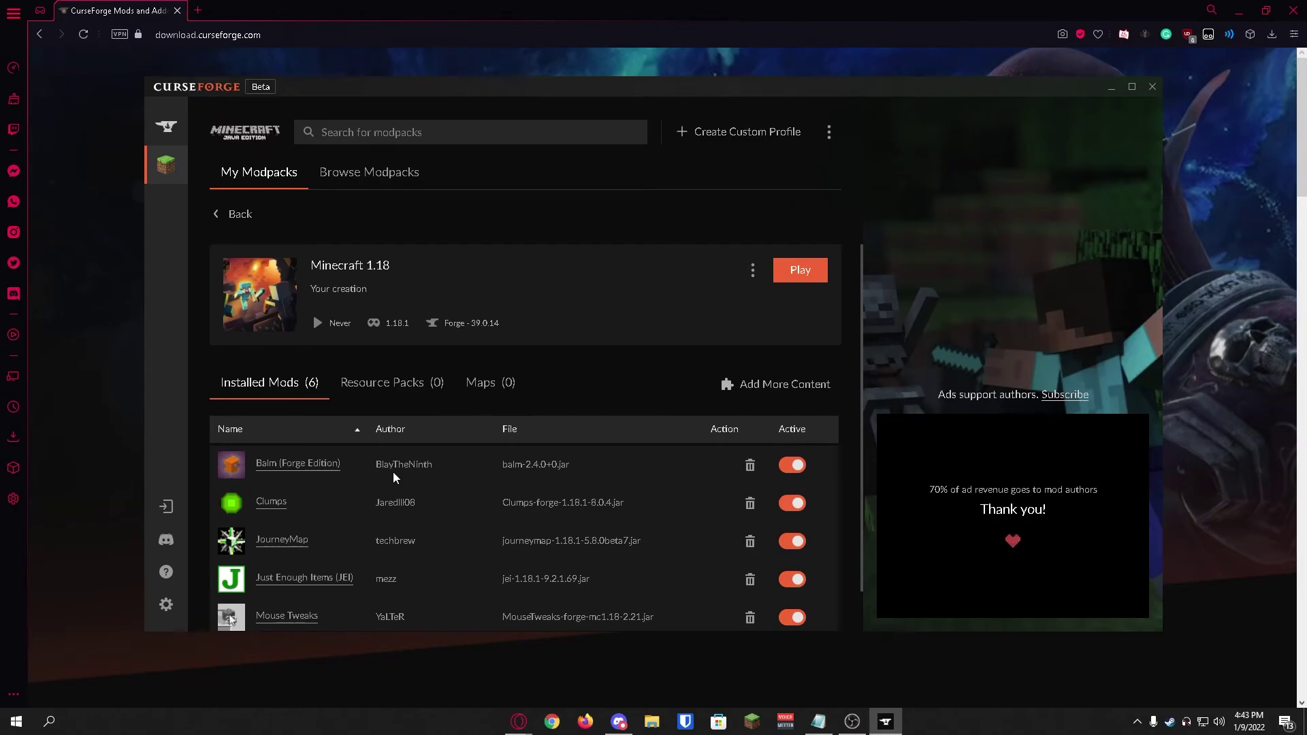
Open the profile's folder on disk, select all the jar files in its mods subfolder, and return to CurseForge.
left_click(749, 273)
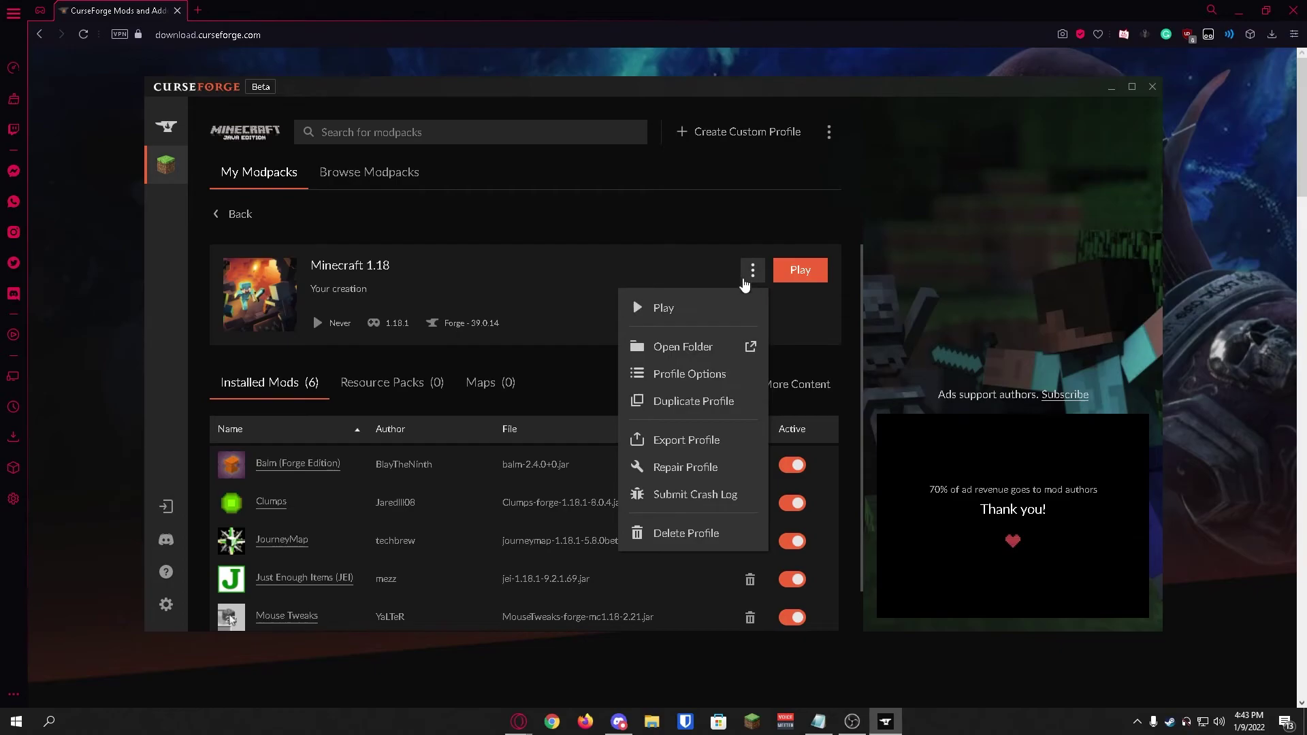
left_click(697, 339)
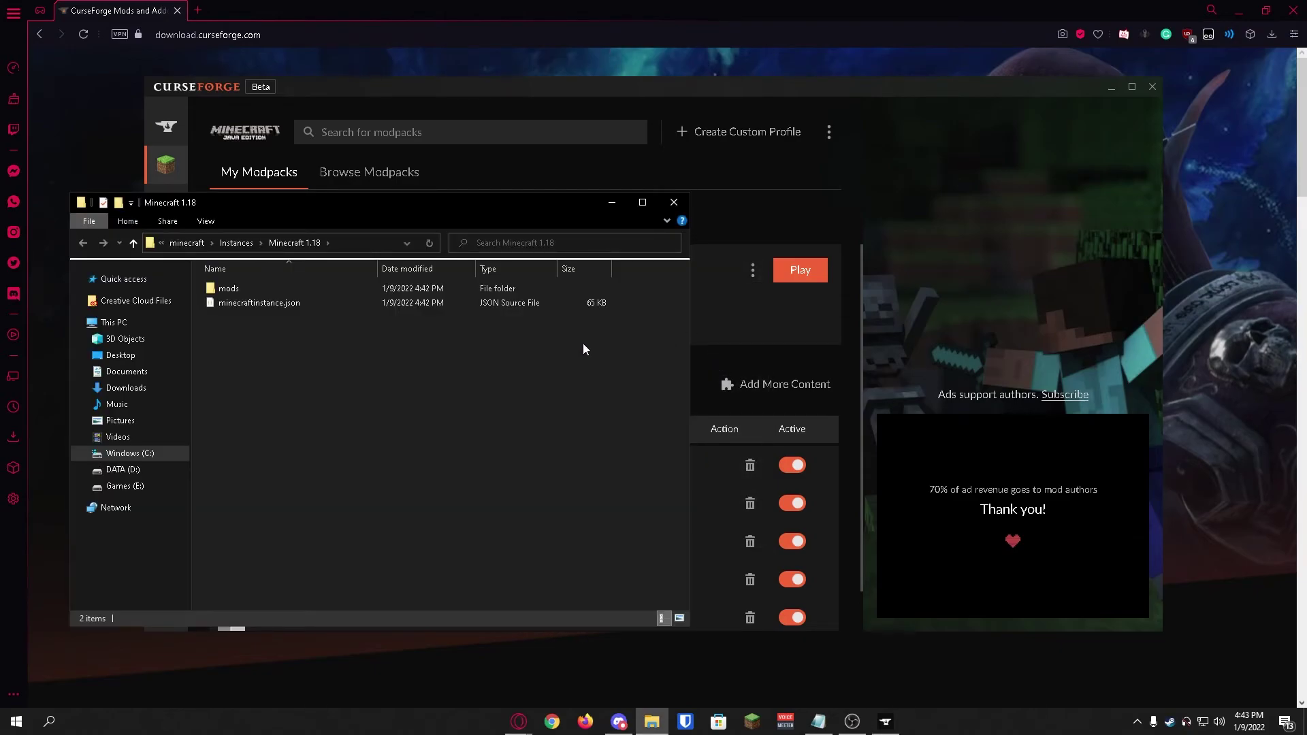
double_click(242, 284)
left_click_drag(251, 422, 266, 282)
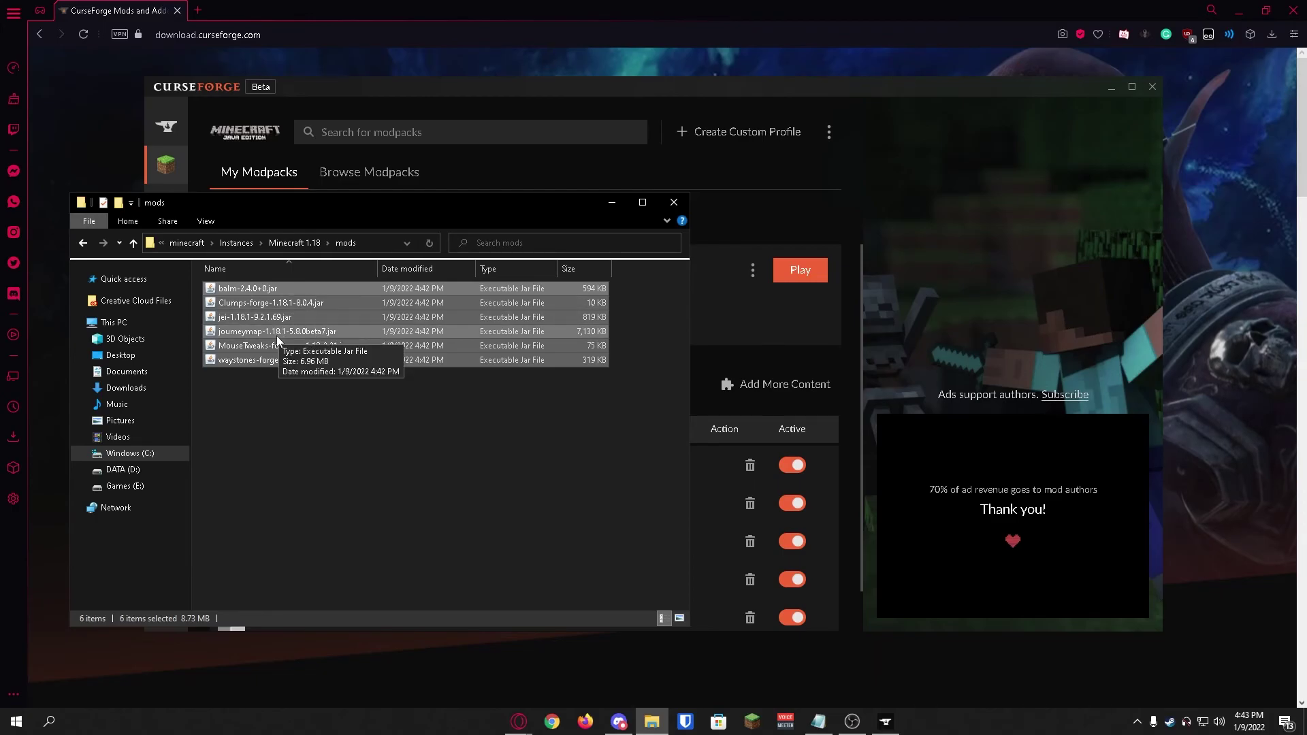
left_click(699, 265)
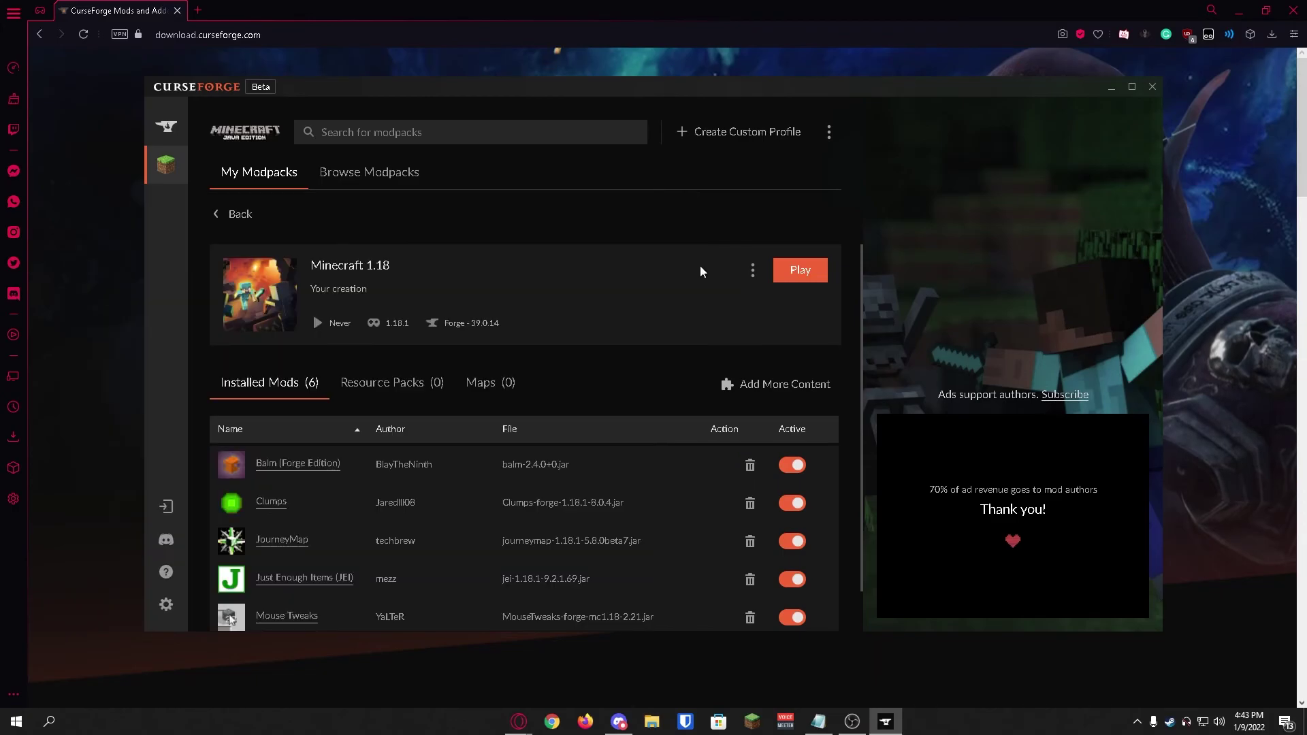